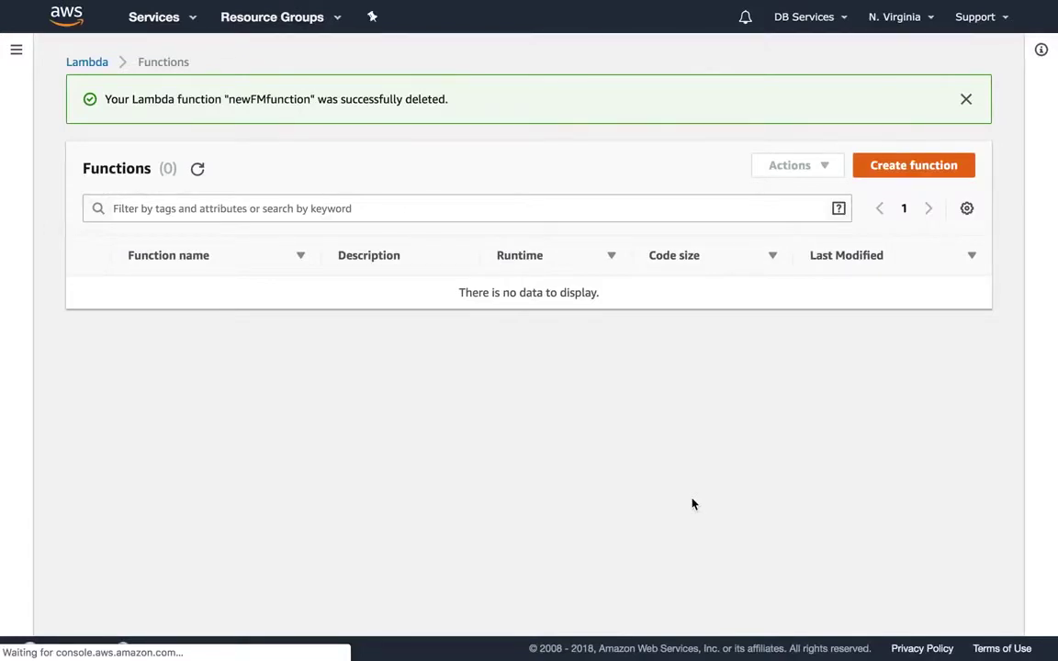
- Start a new function named myFunction with the Node.js 8.10 runtime
left_click(888, 164)
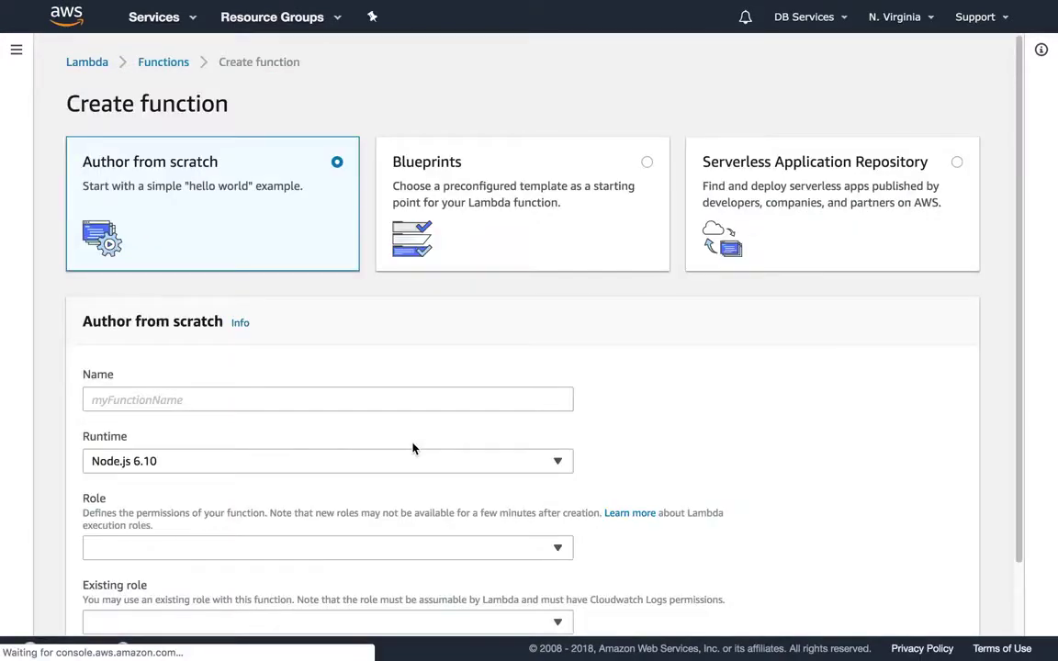
left_click(365, 406)
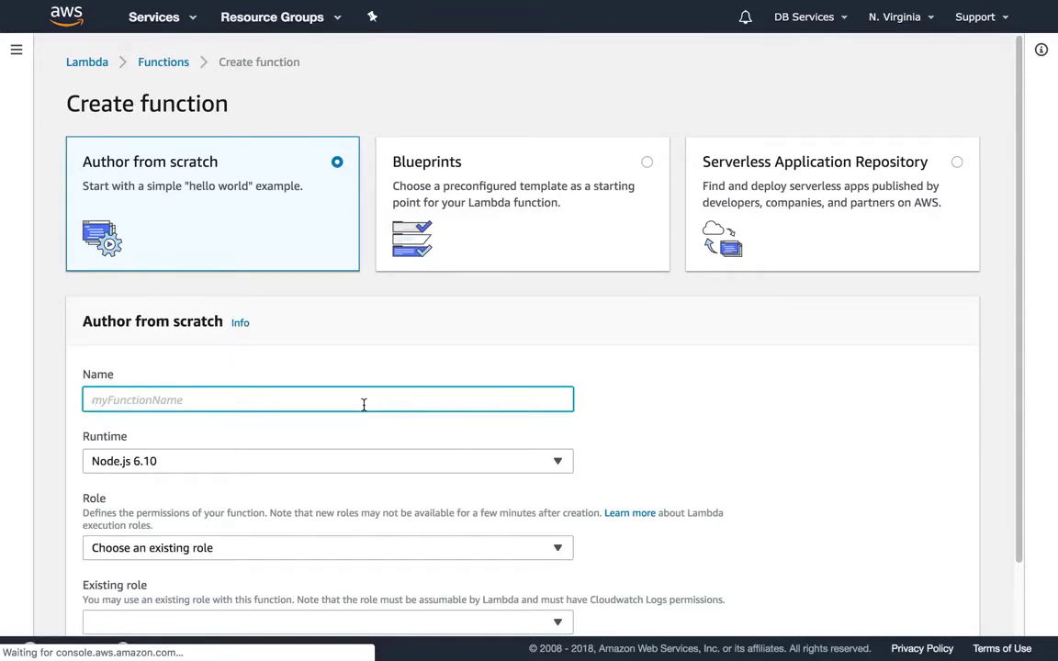
type("my")
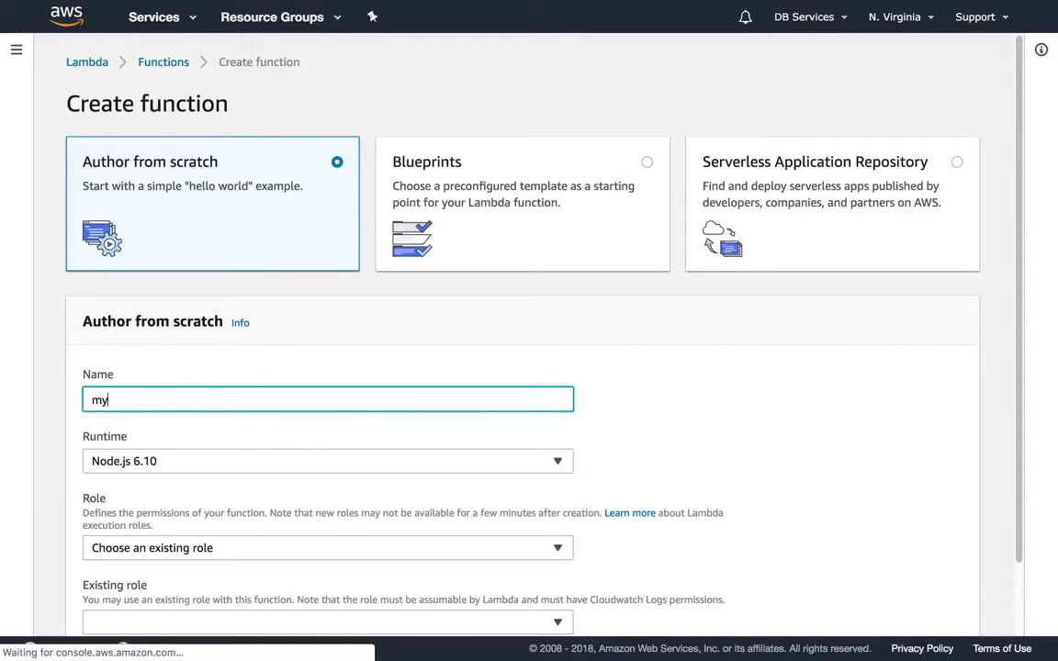
type("Functiokn")
key("BackSpace")
key("BackSpace")
type("n")
scroll(326, 409, "down", 2)
left_click(327, 408)
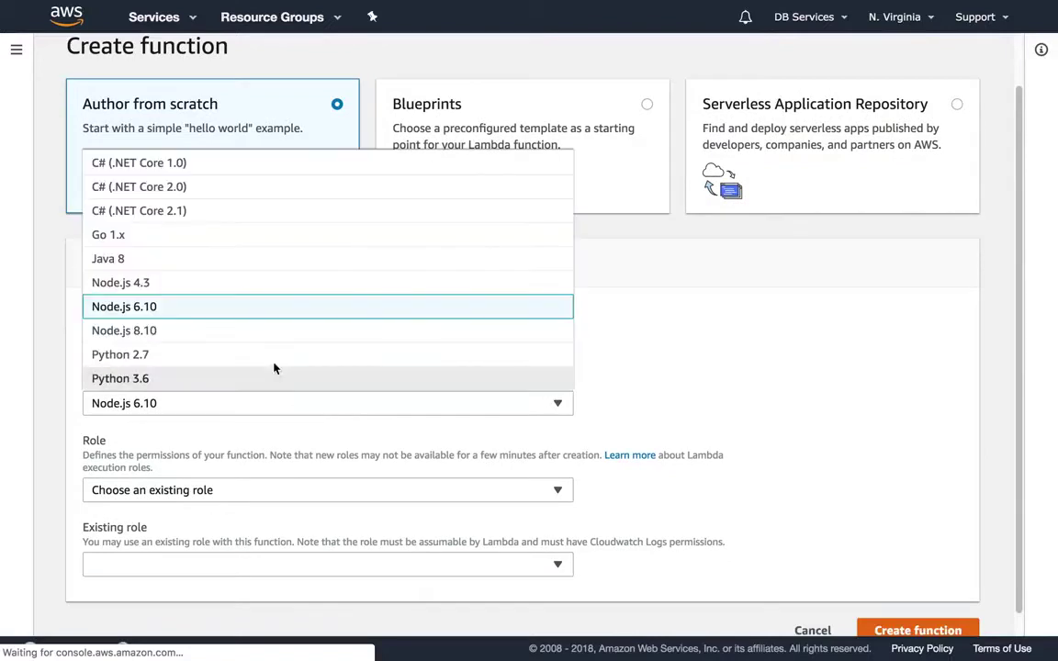
left_click(255, 336)
- Choose a new role from policy templates and name the role myFunction
scroll(294, 413, "down", 1)
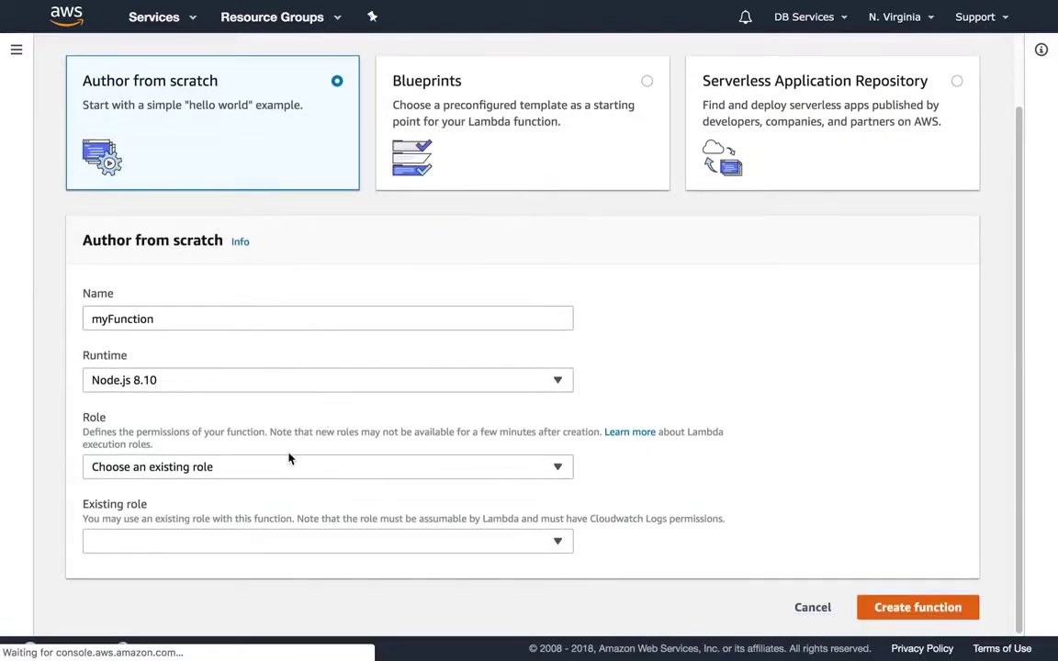
left_click(252, 473)
left_click(245, 511)
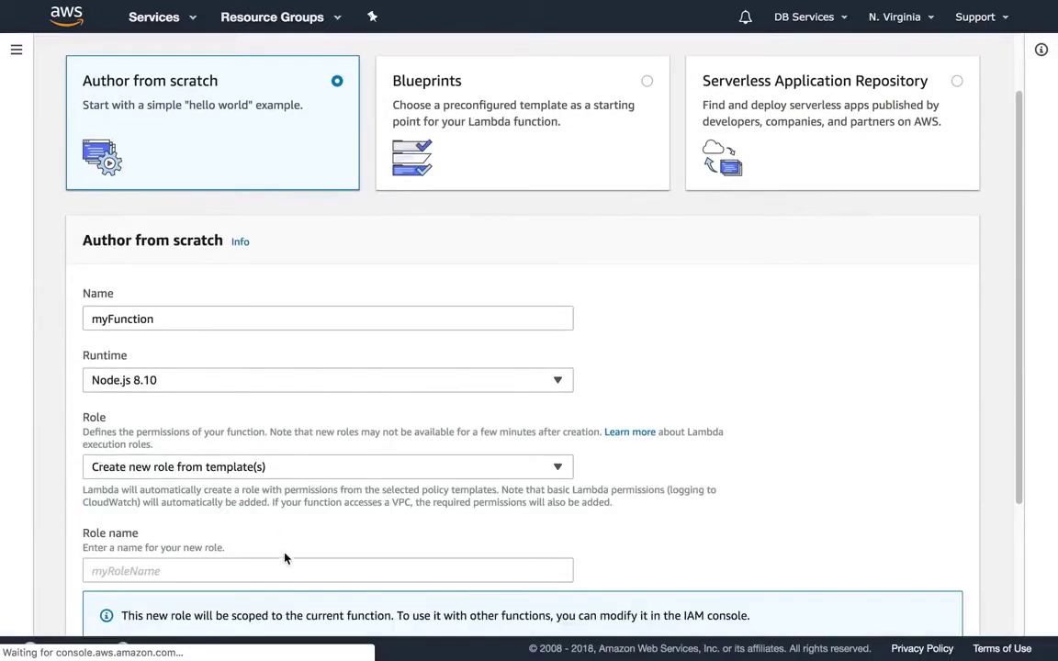
left_click(277, 565)
scroll(279, 564, "down", 3)
type("la")
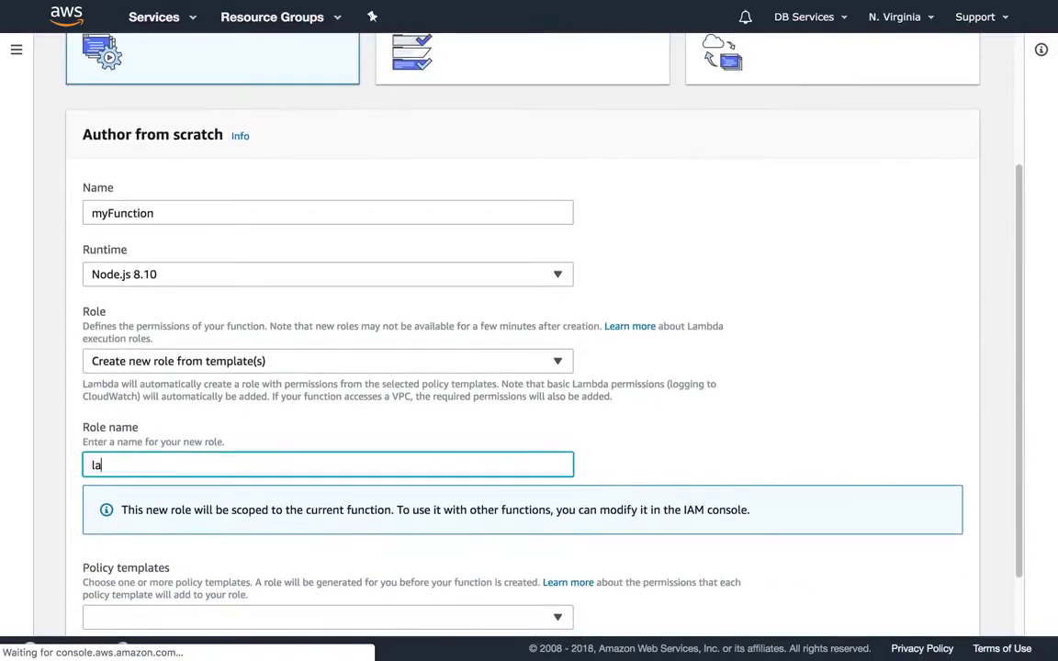
type("mbda")
key("ctrl+a")
type("basic")
key("BackSpace")
key("BackSpace")
key("BackSpace")
key("BackSpace")
key("BackSpace")
type("myFunc")
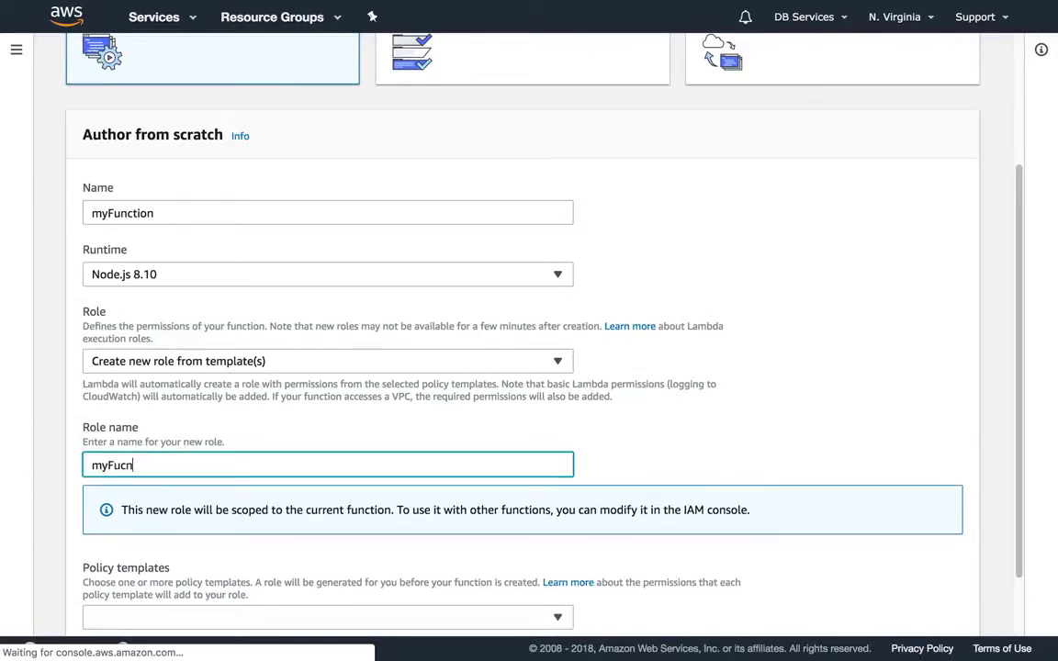
type("tion")
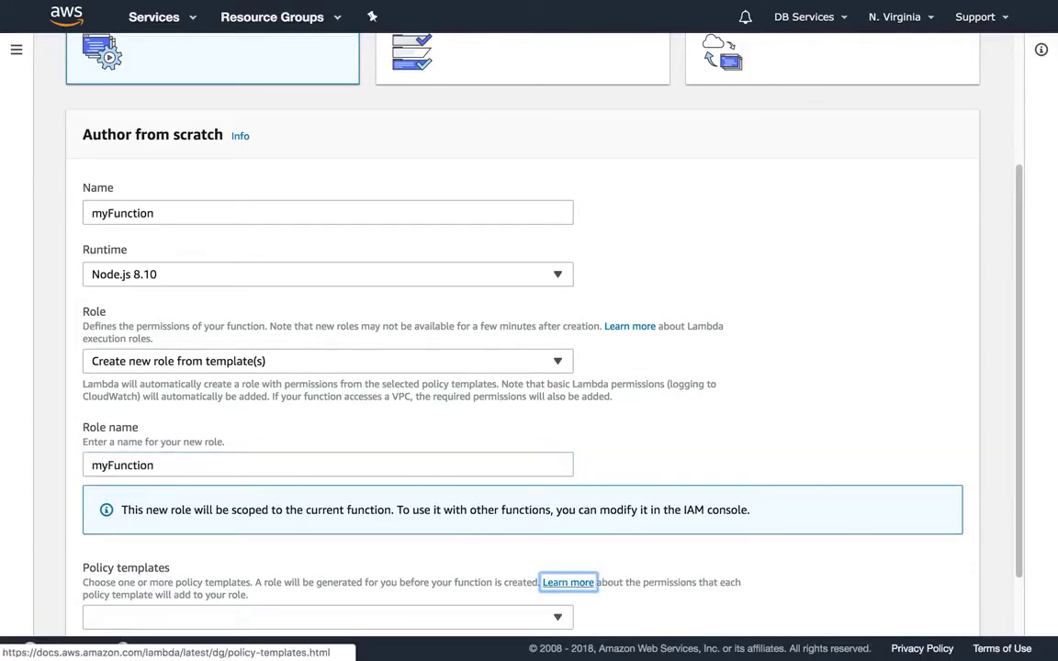
- Add the Basic Lambda@Edge permissions template and create the function
scroll(567, 582, "down", 3)
left_click(250, 539)
type("basic")
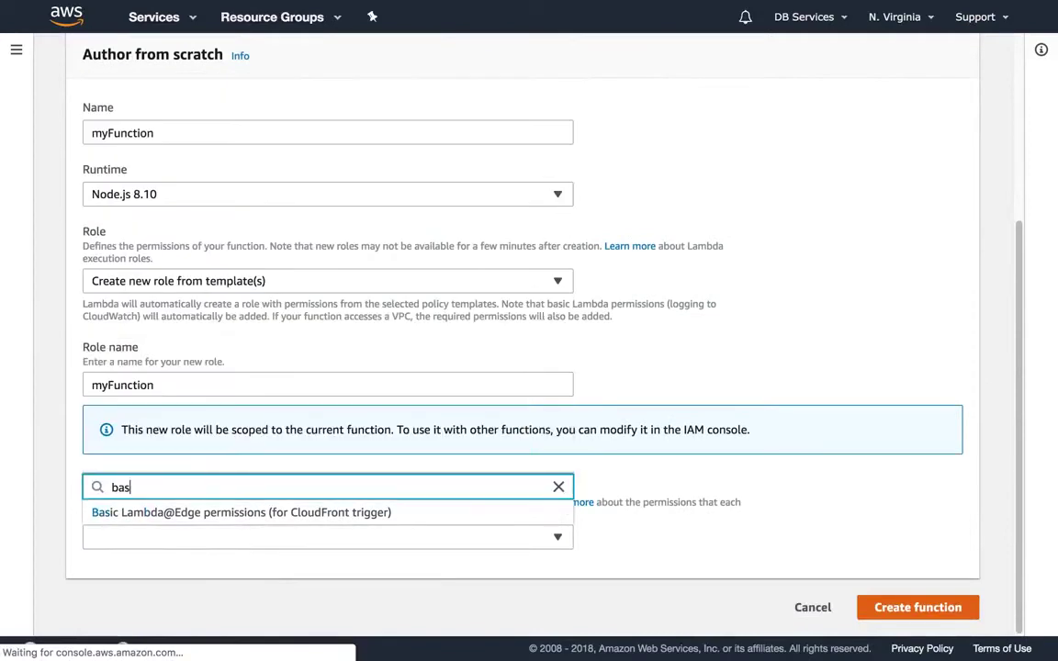
left_click(292, 513)
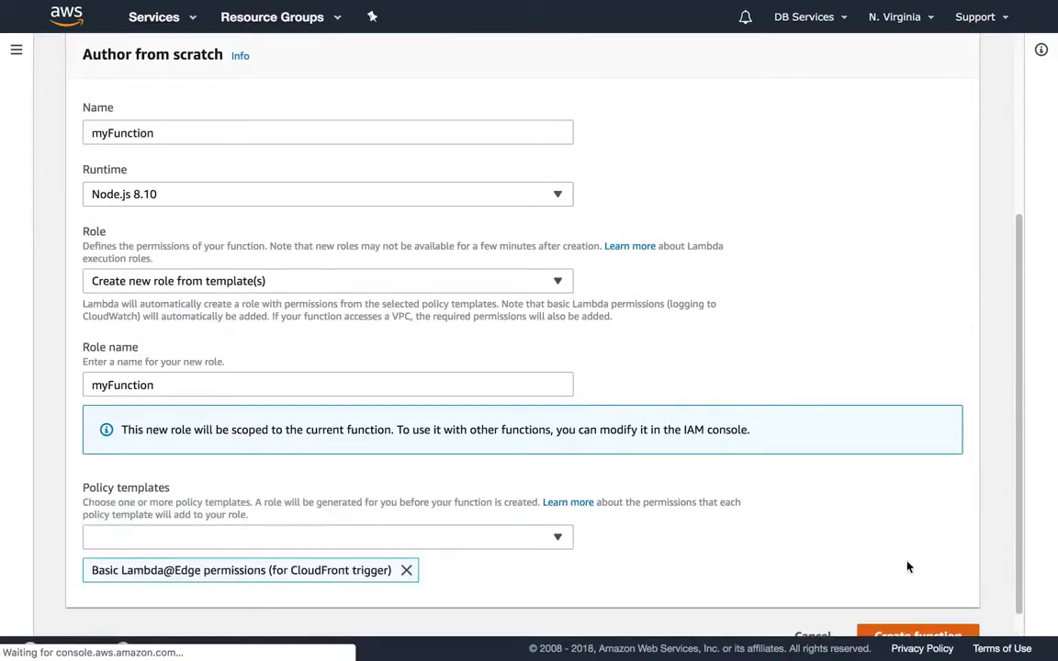
left_click(914, 634)
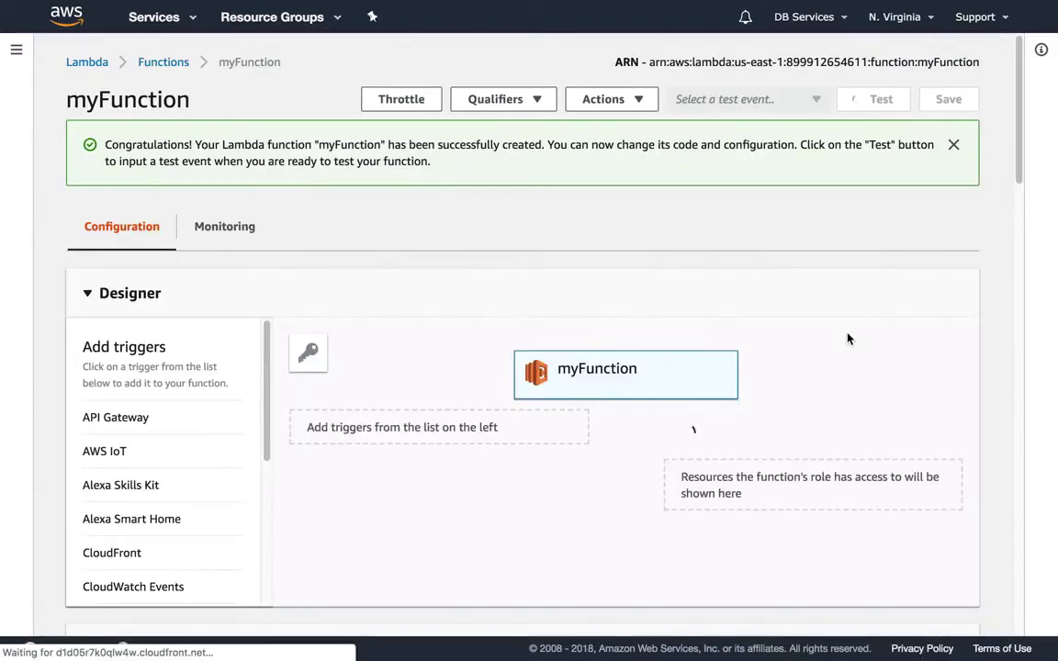
- Switch the code entry type to Upload a .ZIP file and attach LambdaSourceCode.zip
scroll(849, 339, "down", 3)
scroll(849, 339, "down", 5)
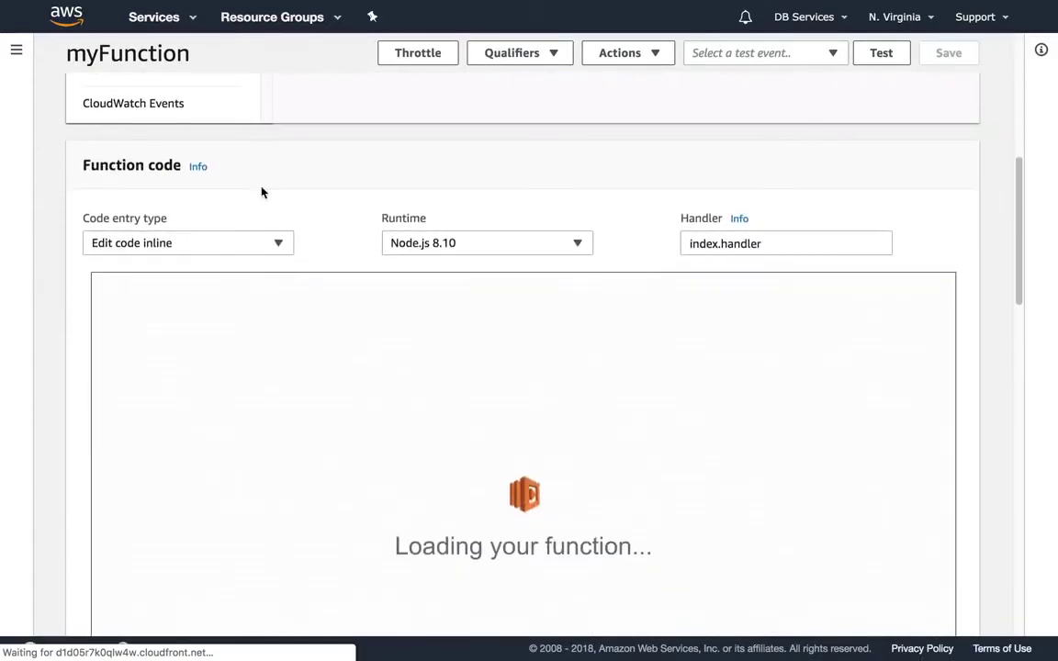
left_click(269, 248)
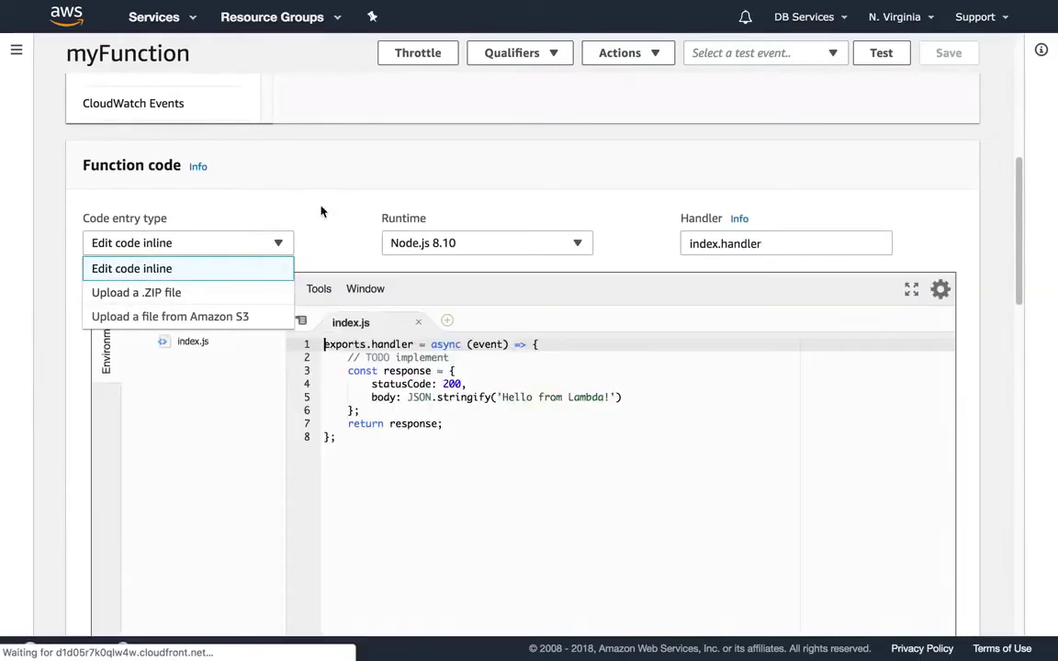
left_click(248, 293)
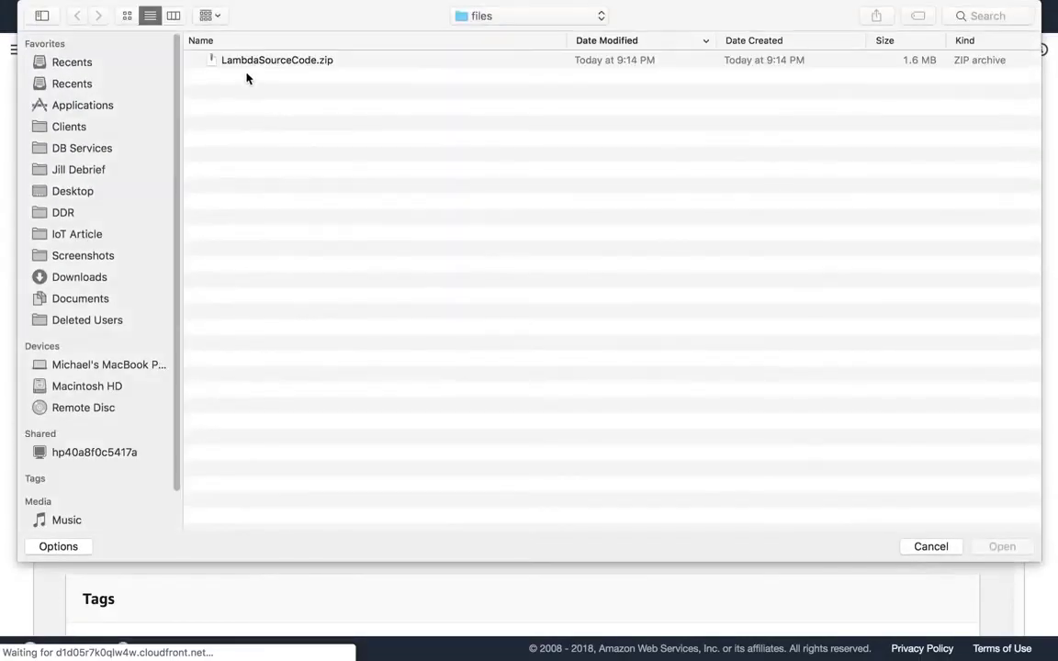
double_click(252, 60)
scroll(401, 285, "down", 5)
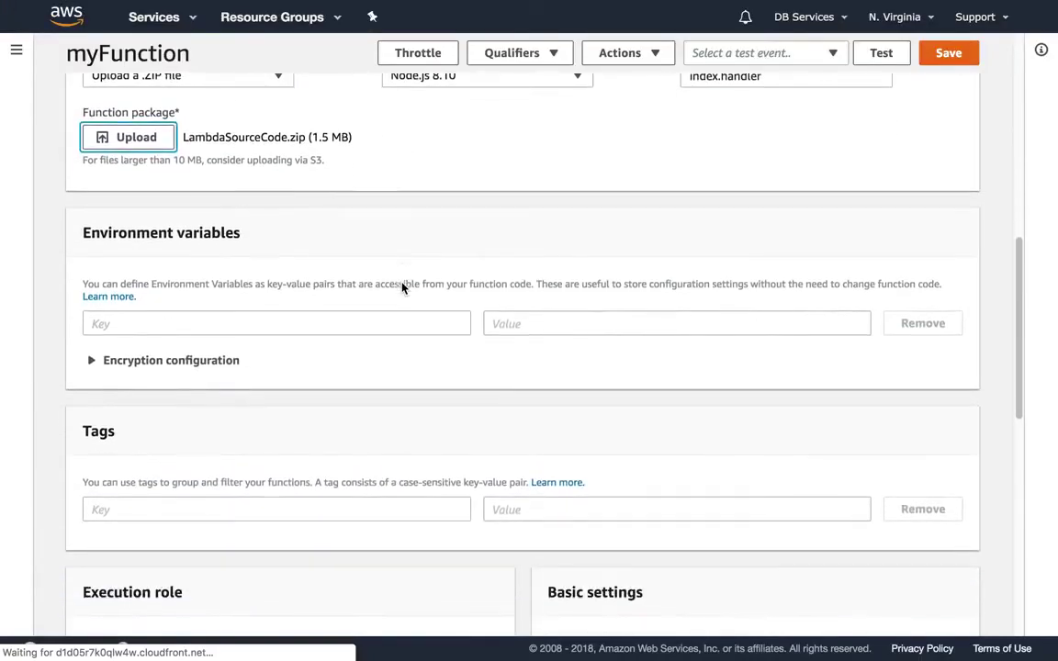
left_click(388, 281)
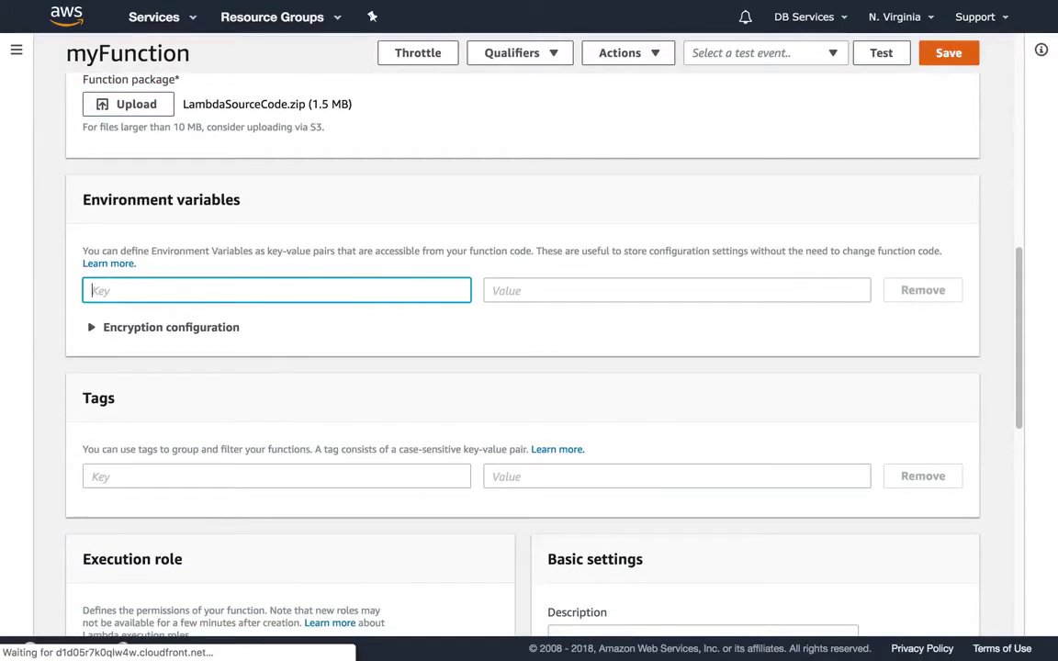
type("SERVER")
left_click(676, 290)
type("https:")
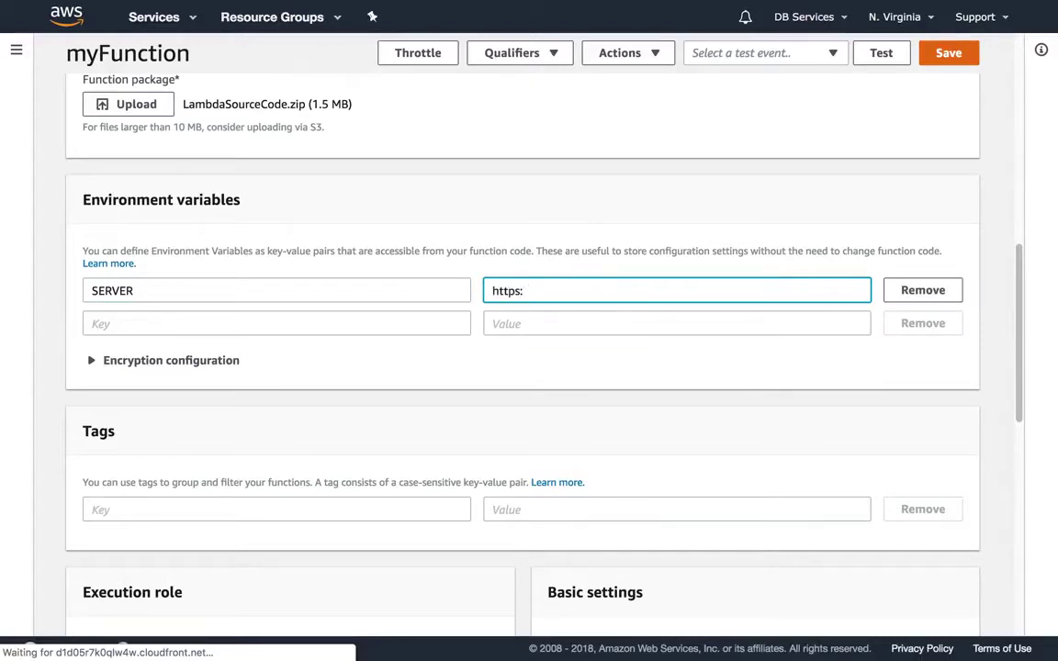
type("//fm.dbservices.com")
key("Tab")
key("Tab")
type("DATA")
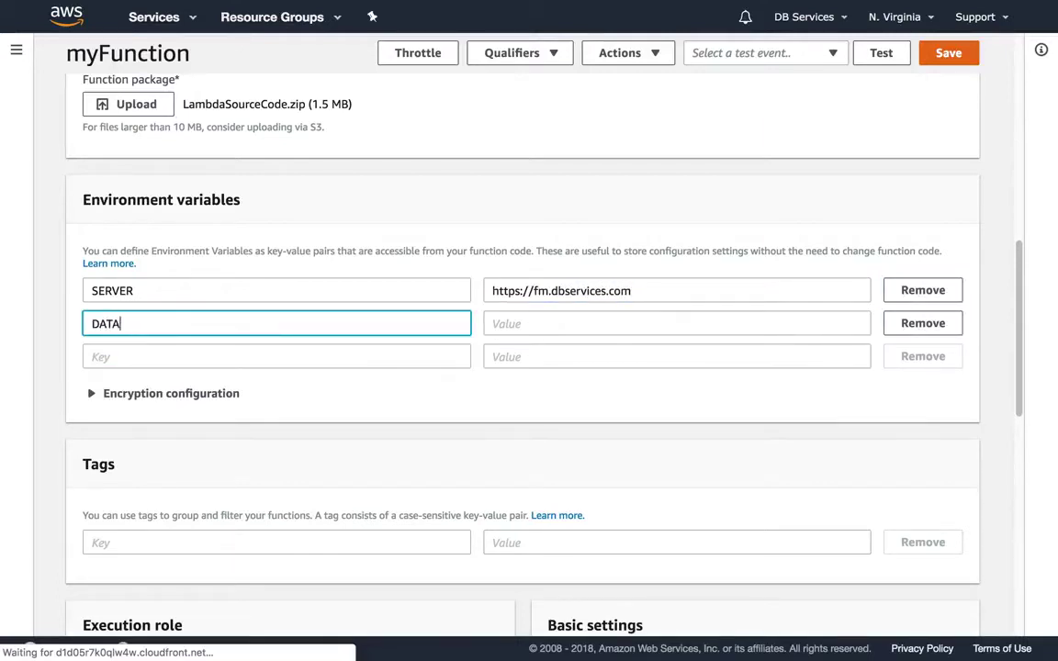
type("BASE")
key("Tab")
type("DB%20Services%20FileMaker%20IoT%20Integration")
key("Tab")
key("Tab")
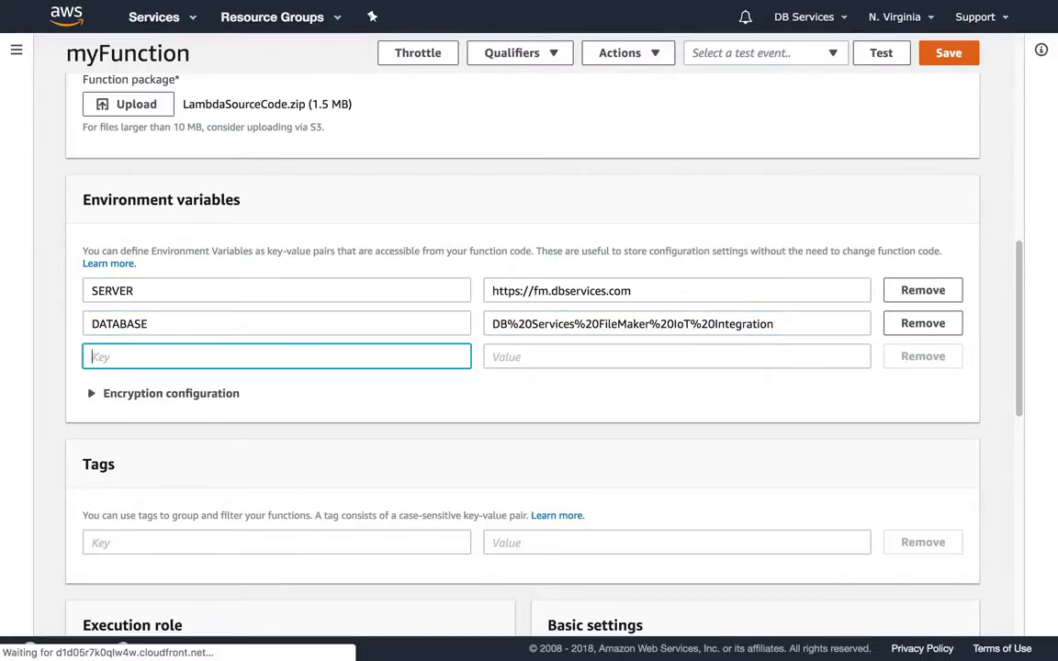
- Add LAYOUT set to WEB_LOG and USER set to admin
type("LAYOUT")
key("Tab")
type("WEB_LOG")
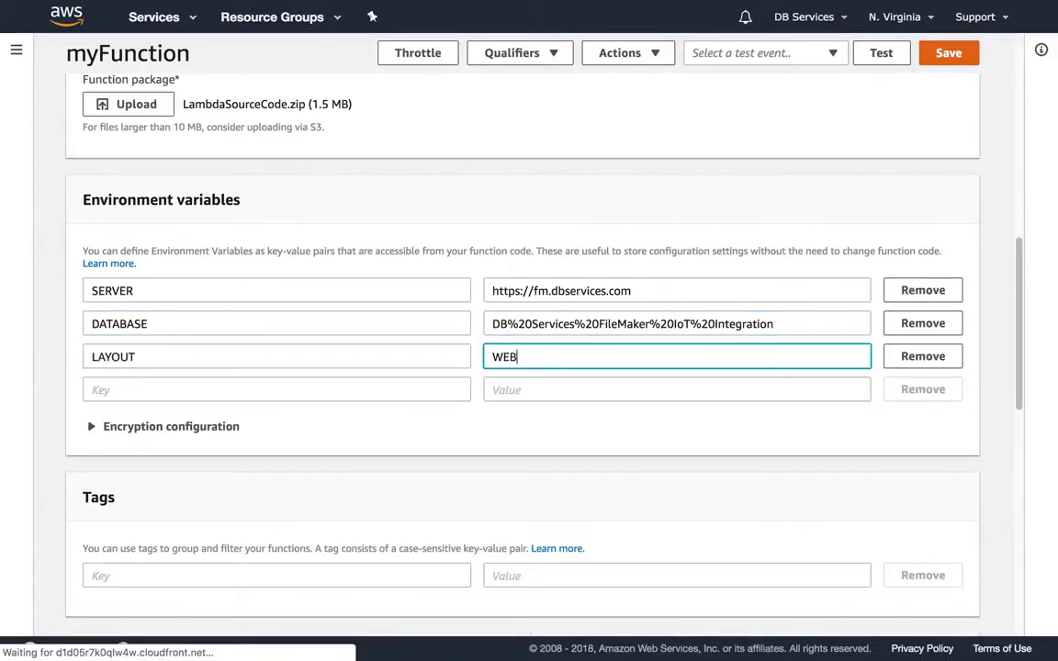
key("Tab")
key("Tab")
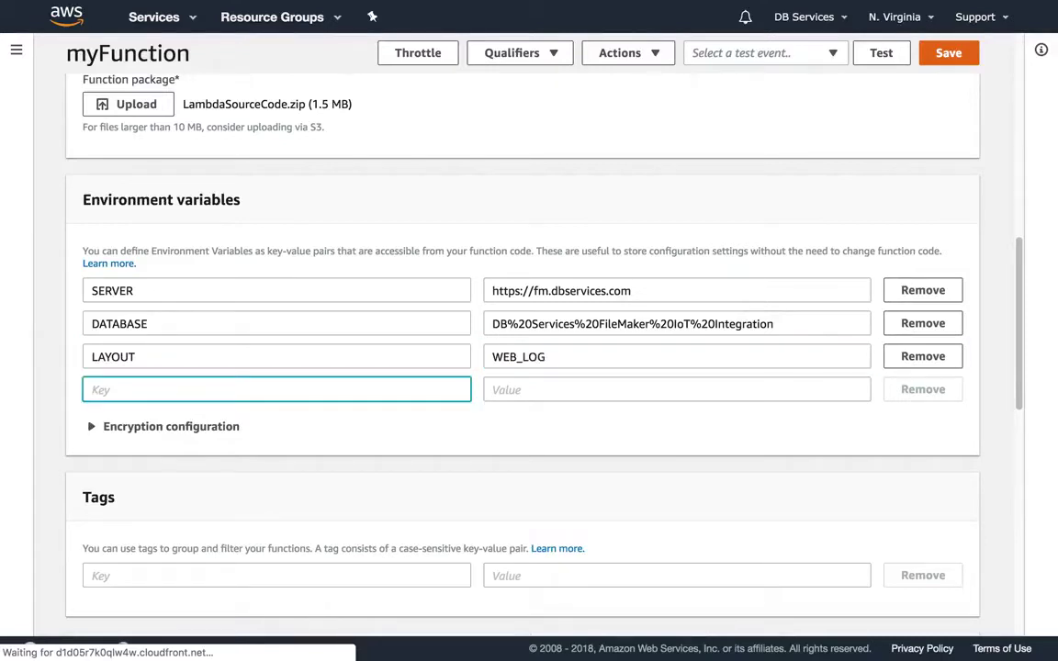
type("SUER")
key("BackSpace")
key("BackSpace")
key("BackSpace")
key("BackSpace")
type("USER")
key("Tab")
type("admin")
key("Tab")
key("Tab")
- Add PASSWORD with the account password and SCRIPT set to btn_push
type("PASSWORD")
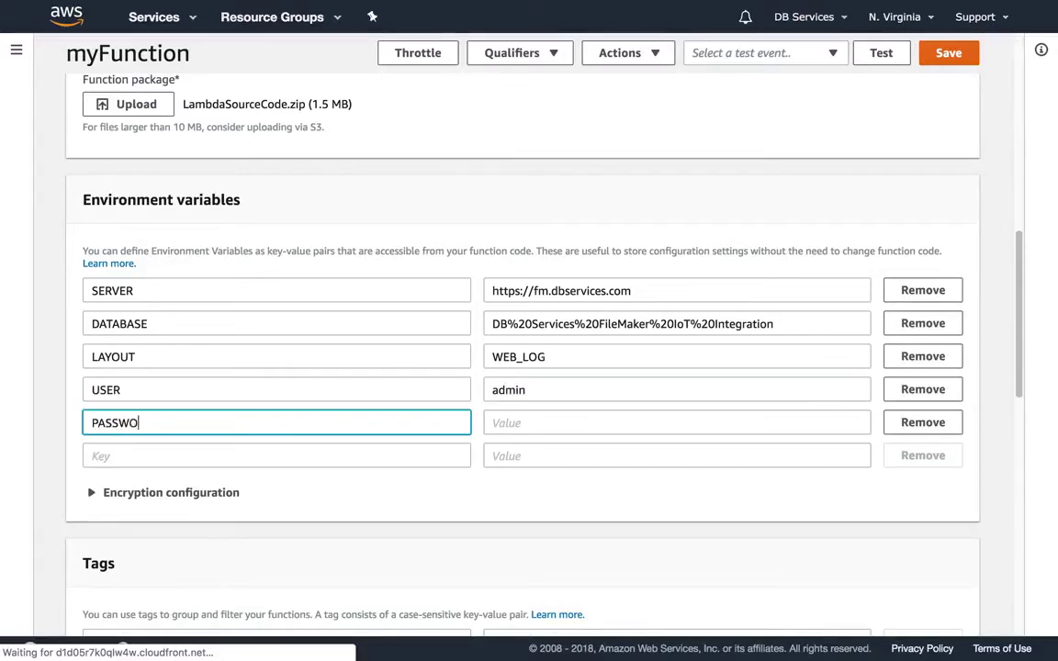
key("Tab")
type("admin")
key("Tab")
key("Tab")
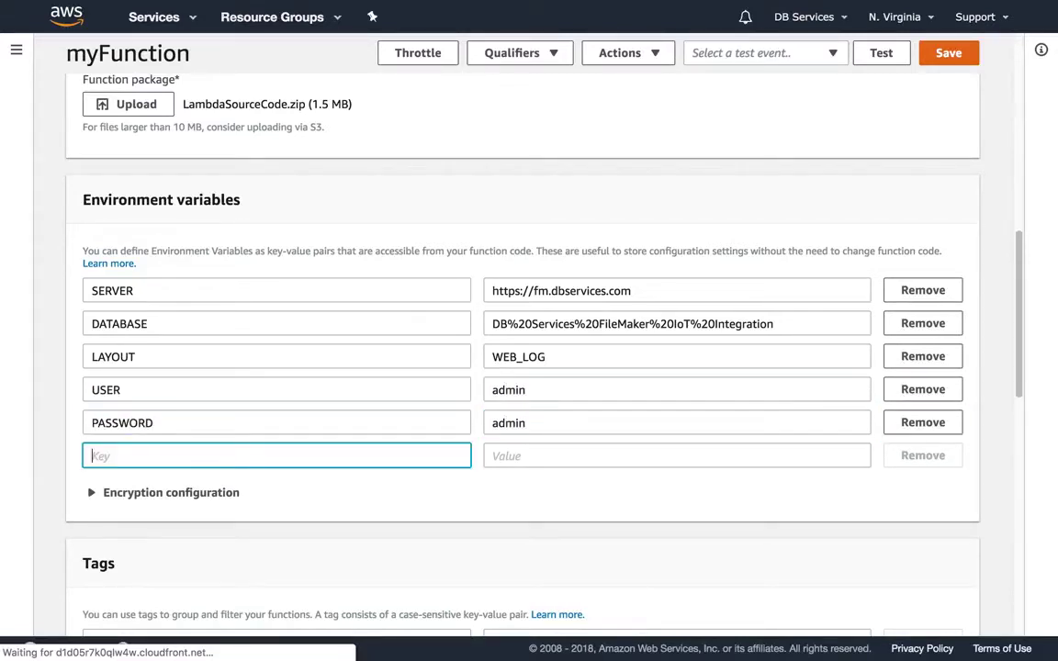
type("SCRIPT")
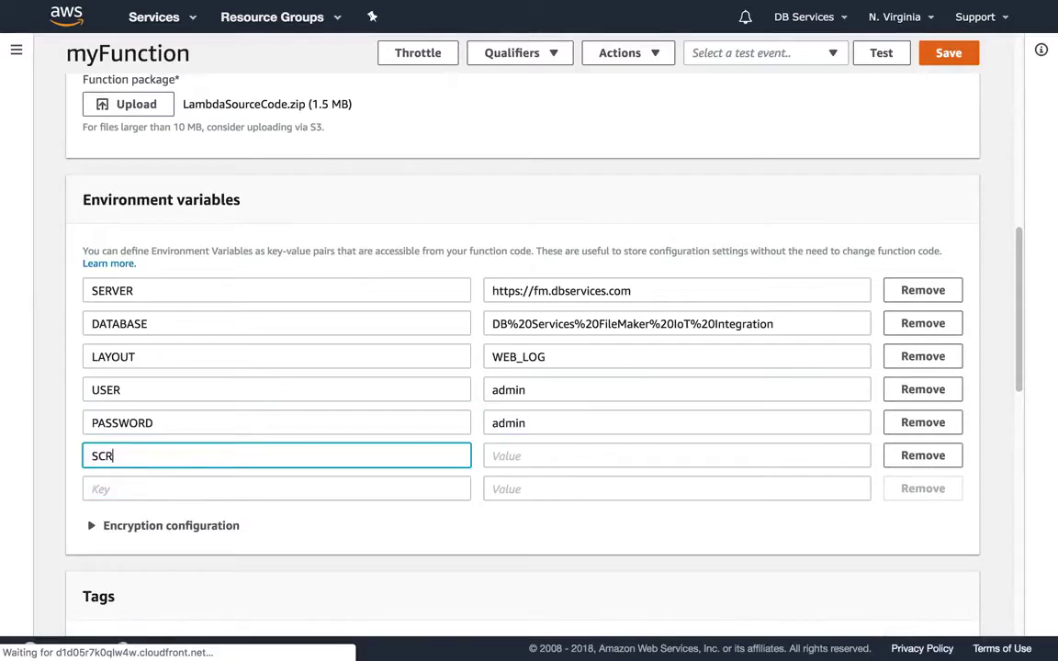
key("Tab")
type("btn_push")
key("Tab")
key("Tab")
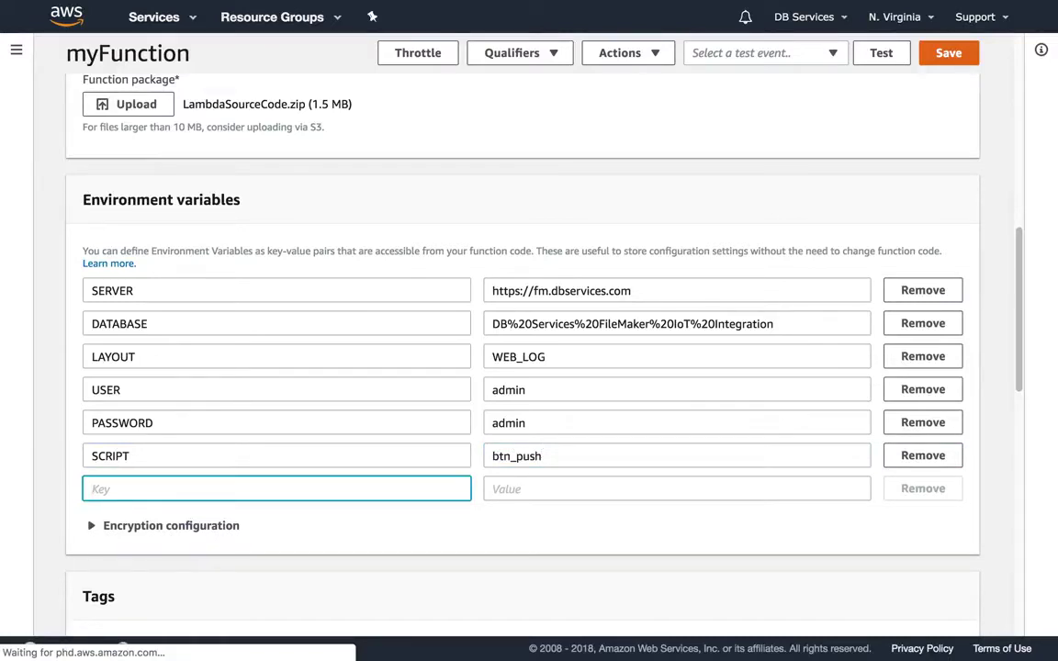
scroll(796, 201, "up", 1)
scroll(795, 201, "up", 3)
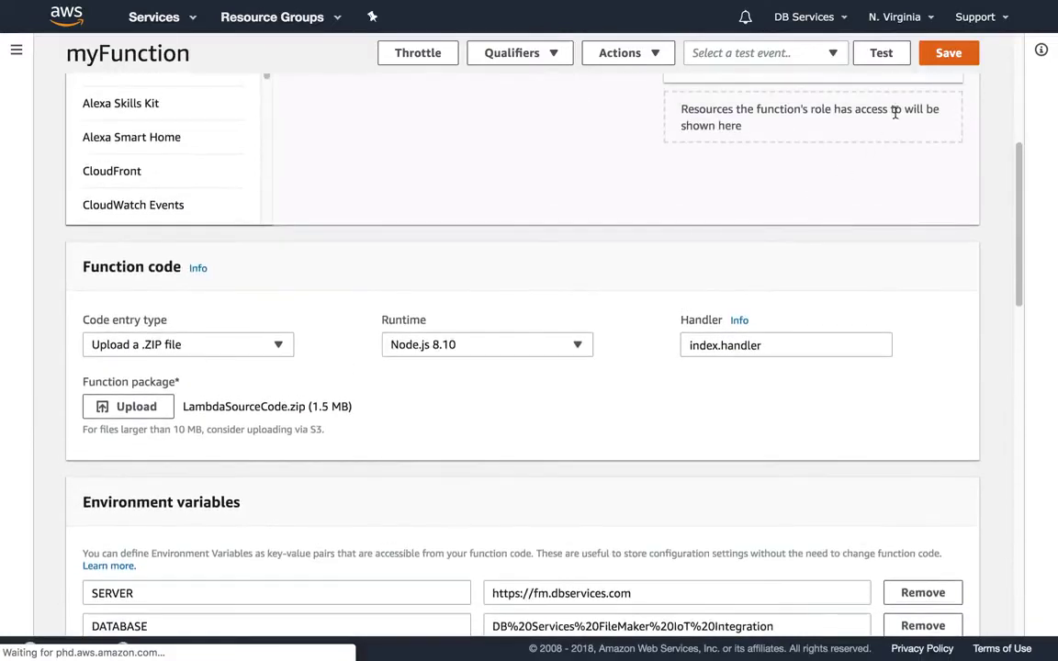
- Save the function and copy the IoT button's serial number from clipboard history
left_click(947, 57)
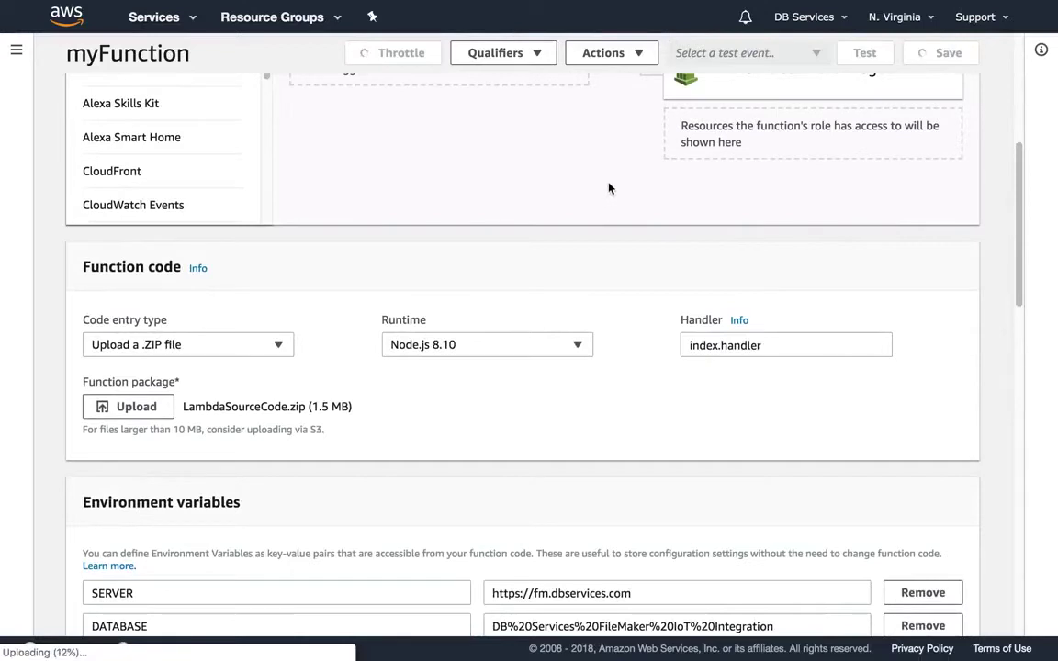
left_click(613, 9)
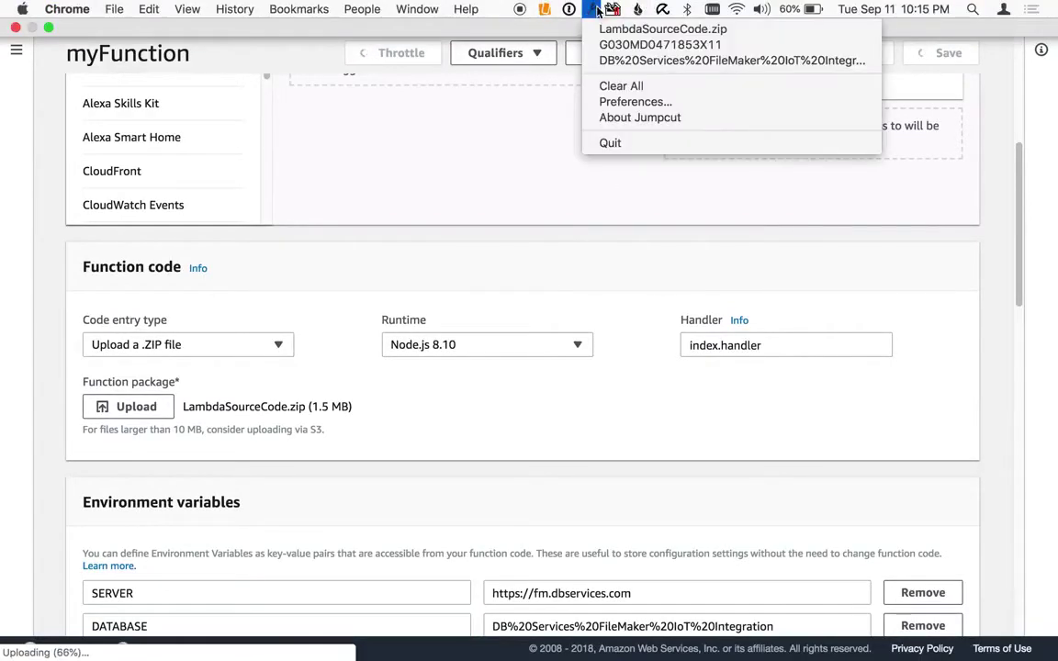
left_click(643, 40)
scroll(524, 162, "up", 4)
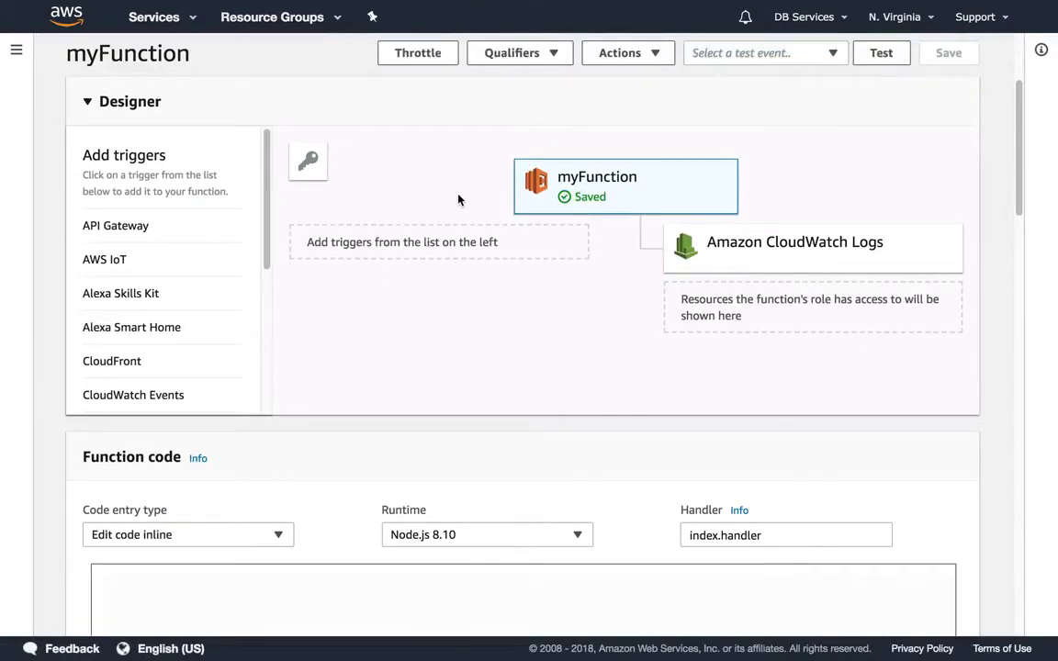
- Add an AWS IoT button trigger using the pasted device serial number
left_click(206, 261)
scroll(449, 263, "down", 2)
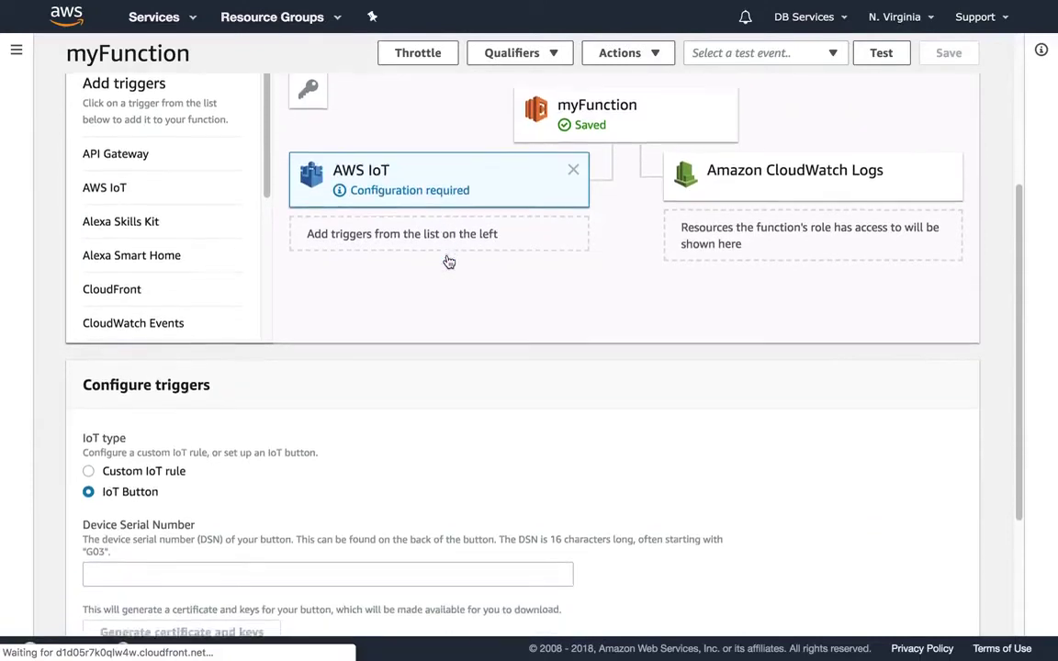
left_click(196, 538)
key("ctrl+v")
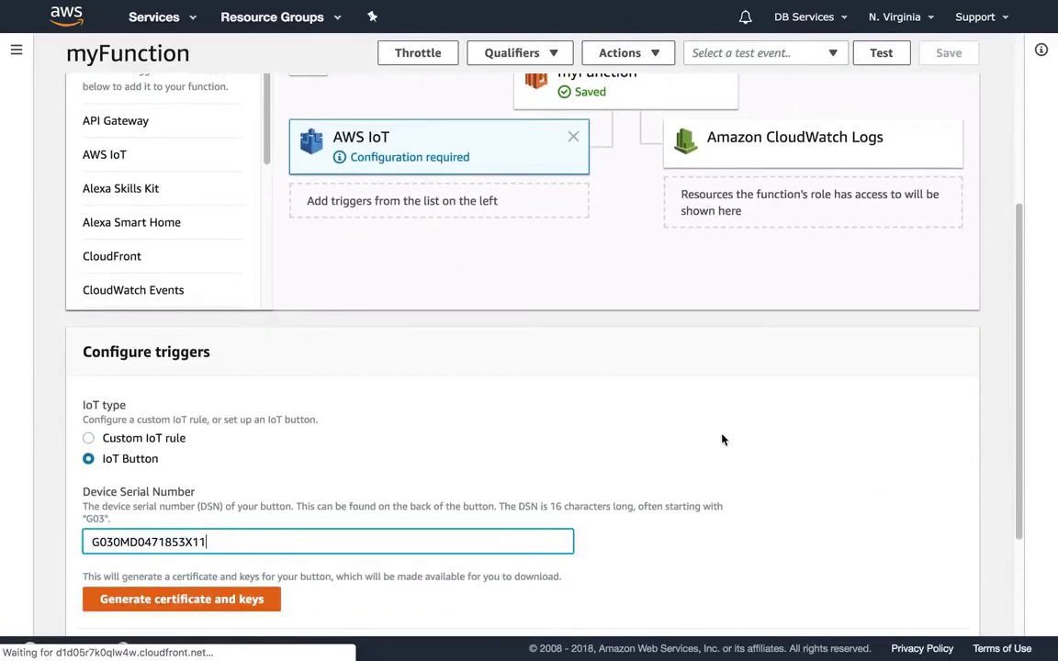
scroll(722, 440, "down", 5)
left_click(937, 584)
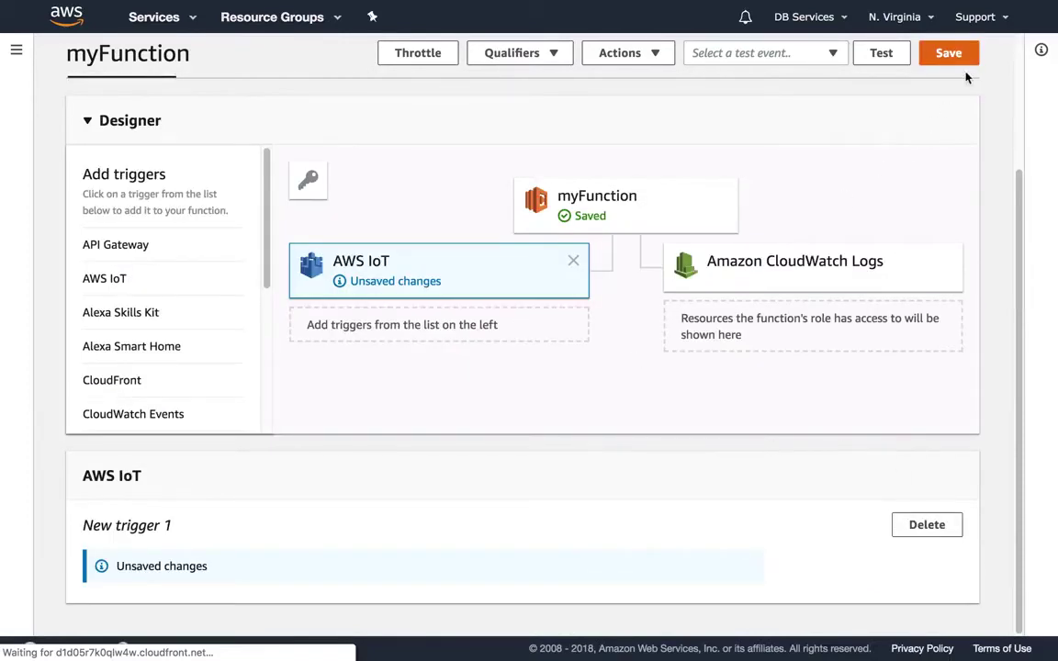
- Save myFunction with its new IoT trigger
left_click(961, 61)
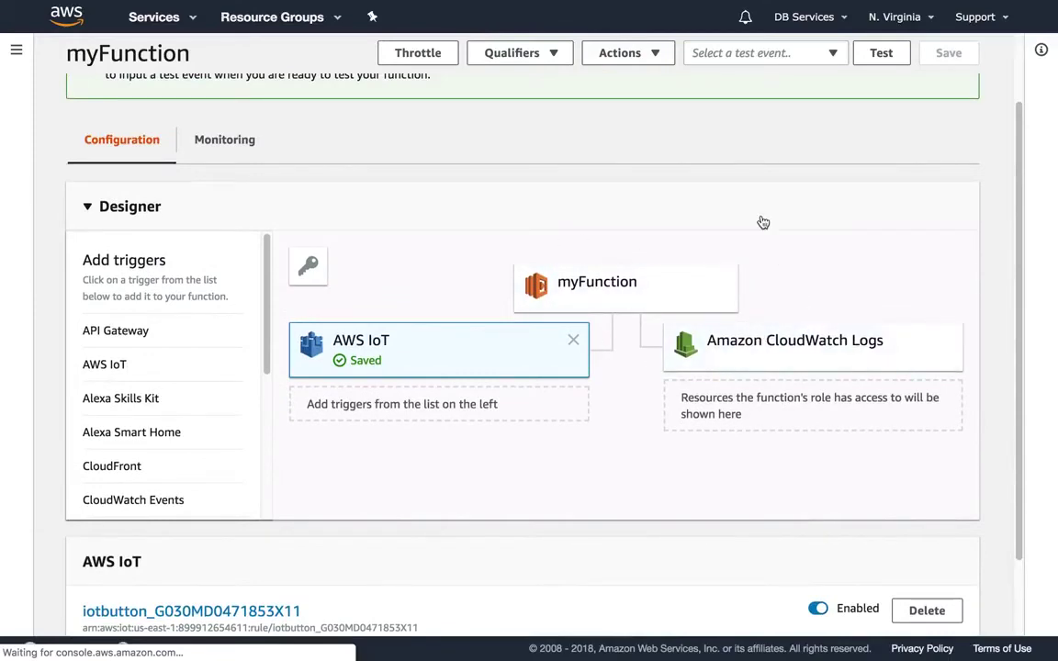
scroll(762, 223, "up", 2)
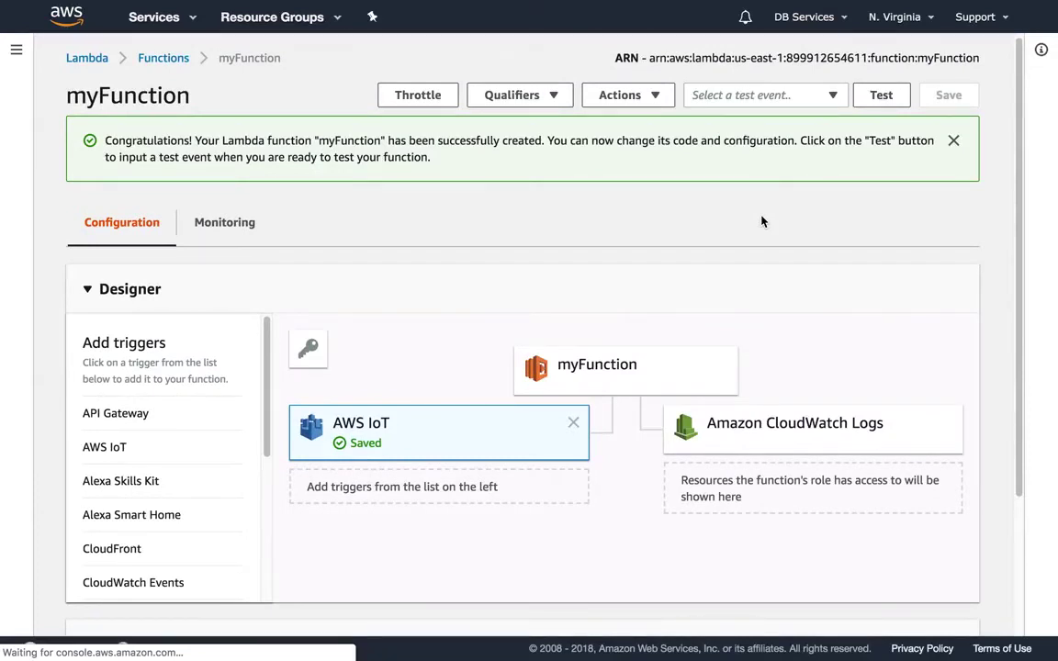
key("ctrl+Right")
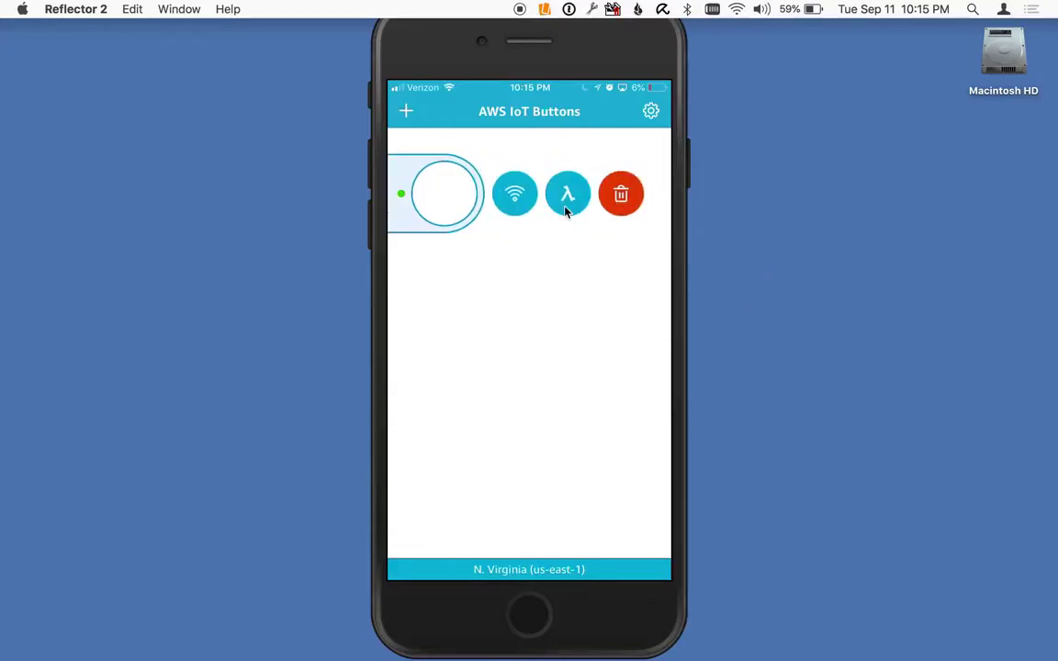
- Set the IoT button's action to the existing Lambda function myFunction
left_click(565, 209)
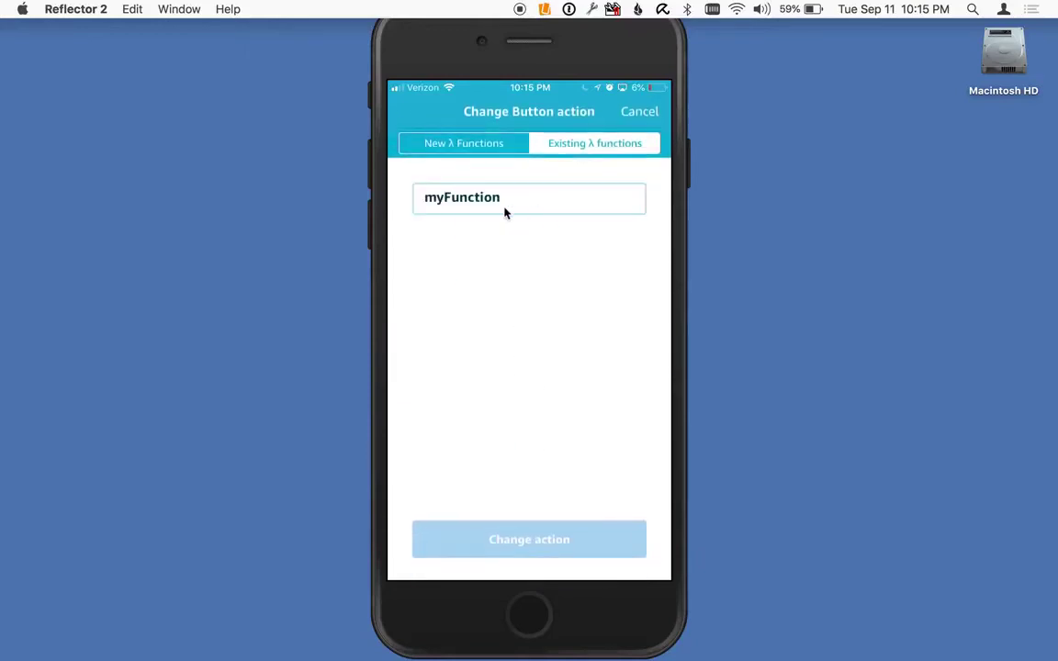
left_click(491, 208)
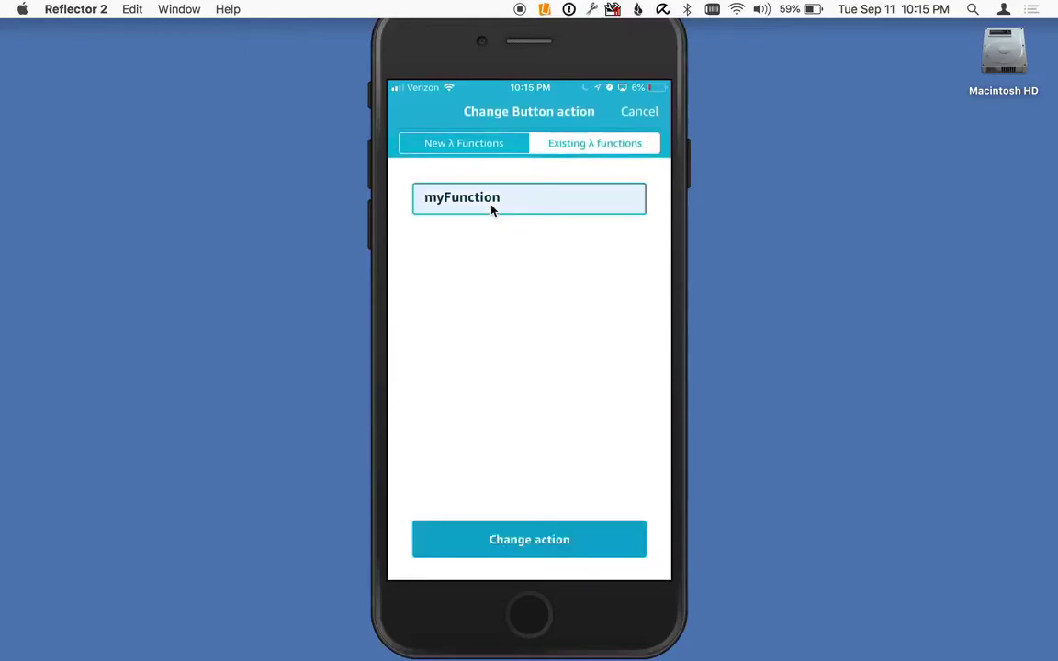
left_click(526, 541)
left_click(526, 542)
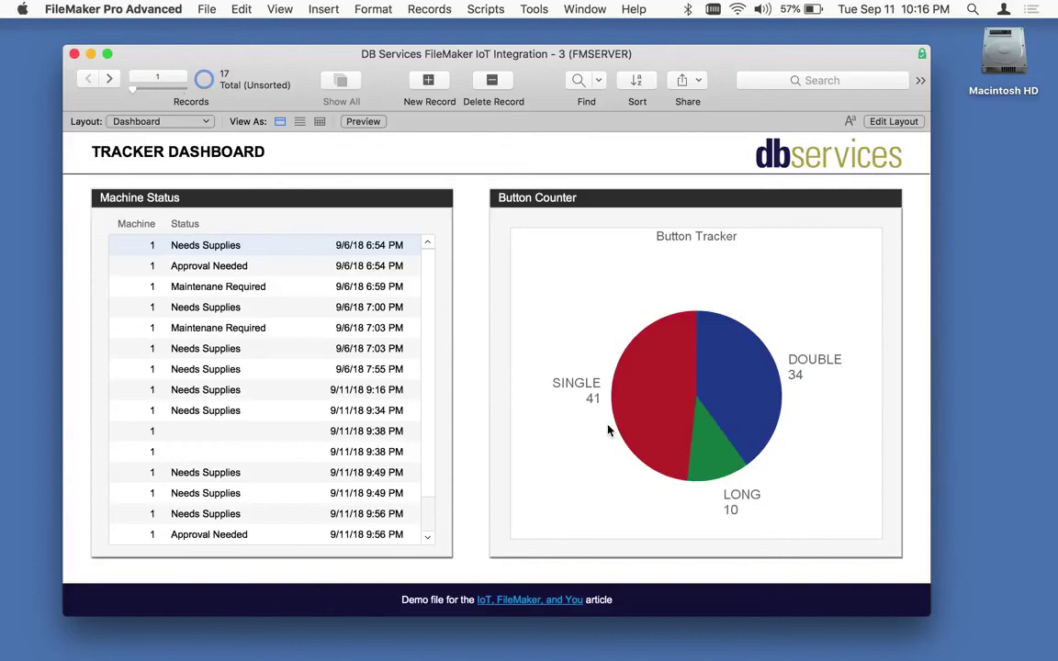
left_click(485, 9)
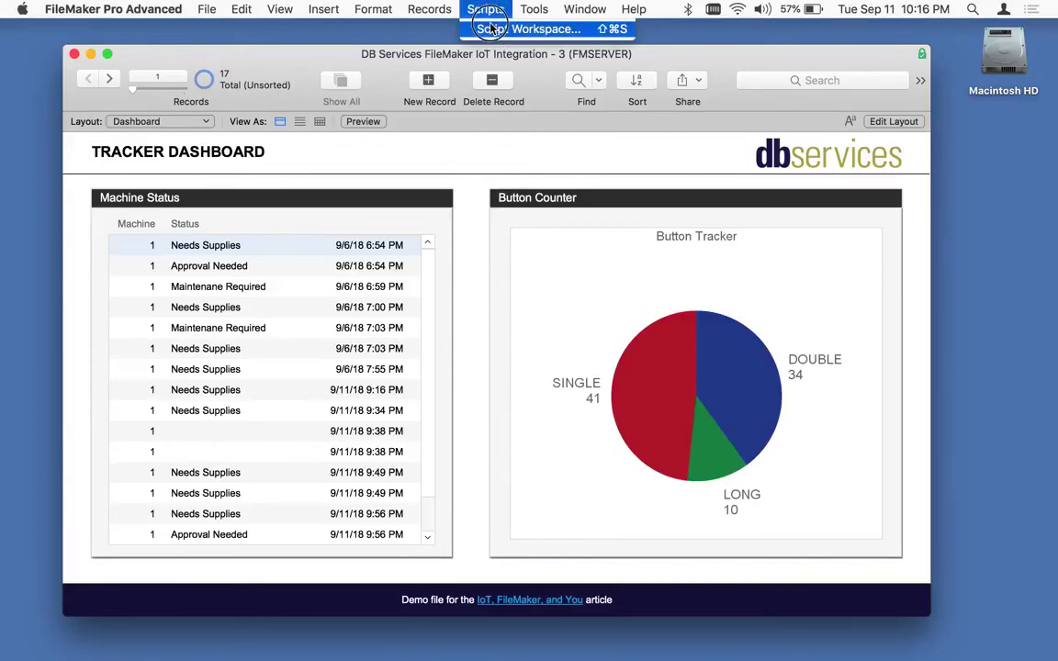
left_click(491, 29)
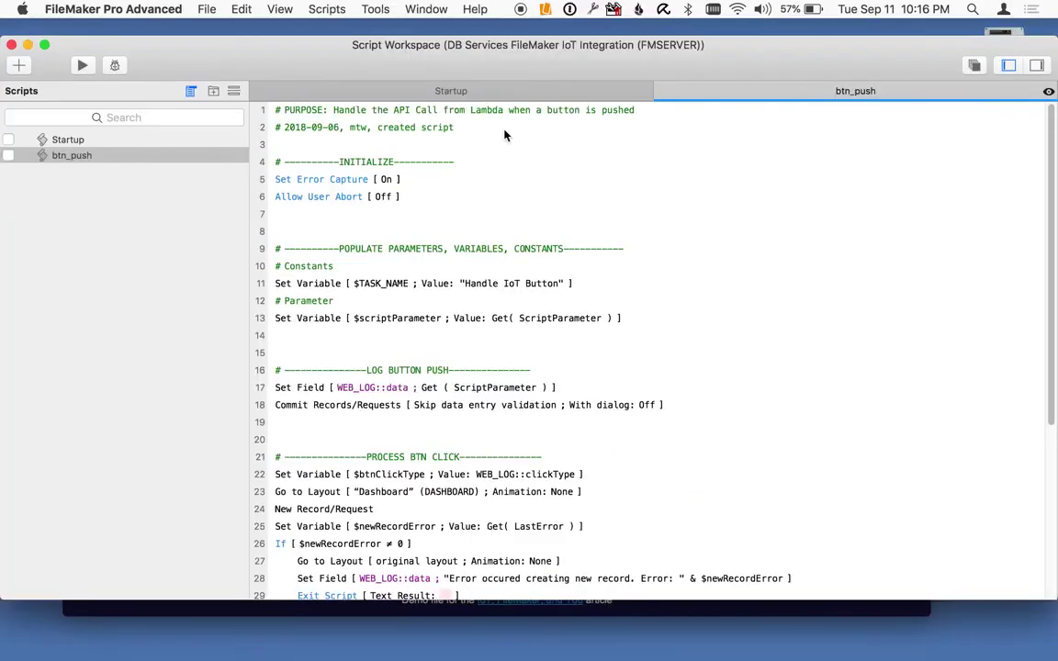
left_click_drag(593, 60, 593, 45)
scroll(578, 260, "down", 6)
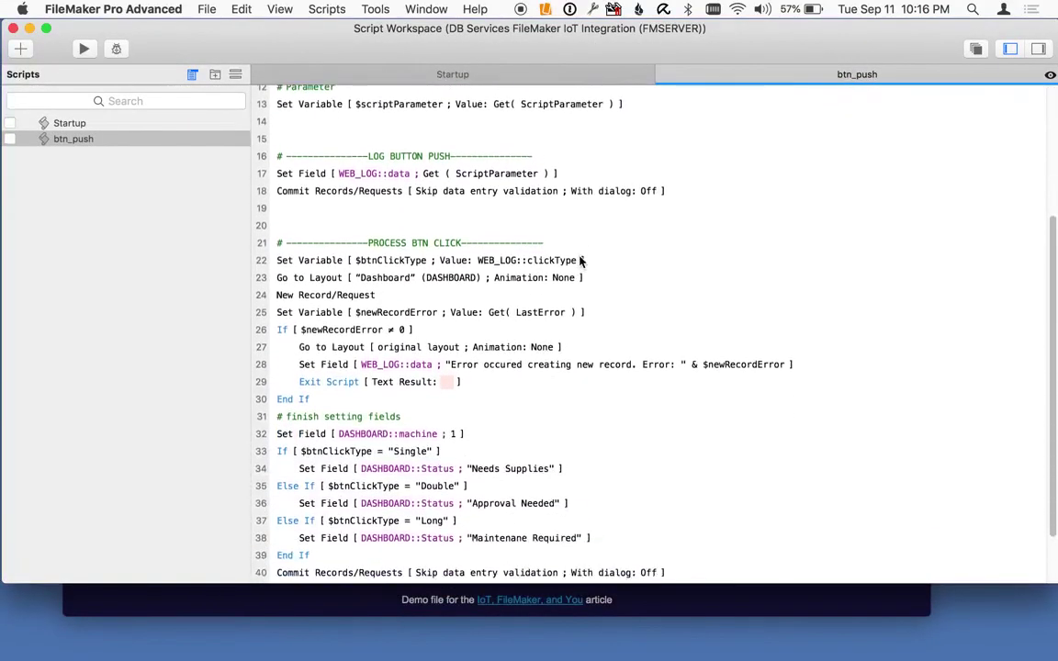
scroll(579, 263, "down", 2)
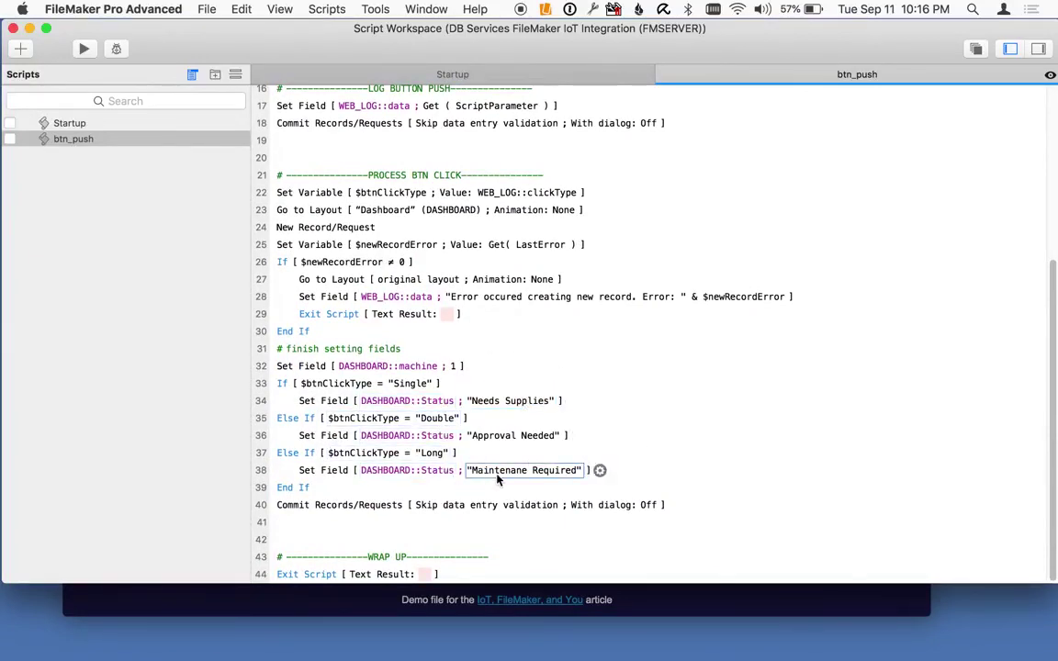
left_click(13, 29)
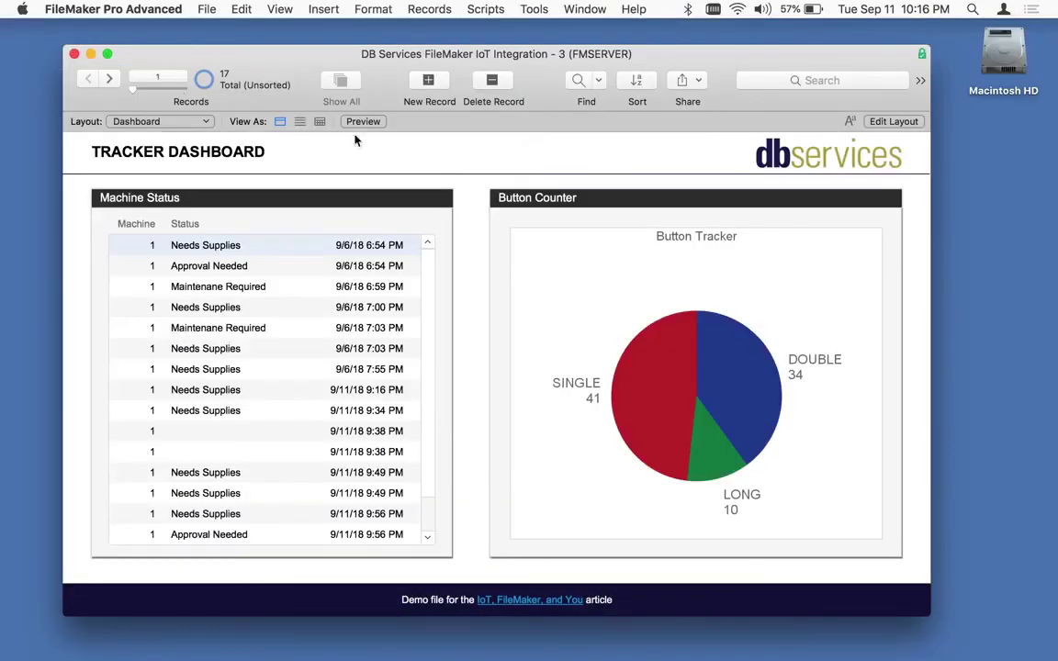
left_click_drag(546, 57, 530, 48)
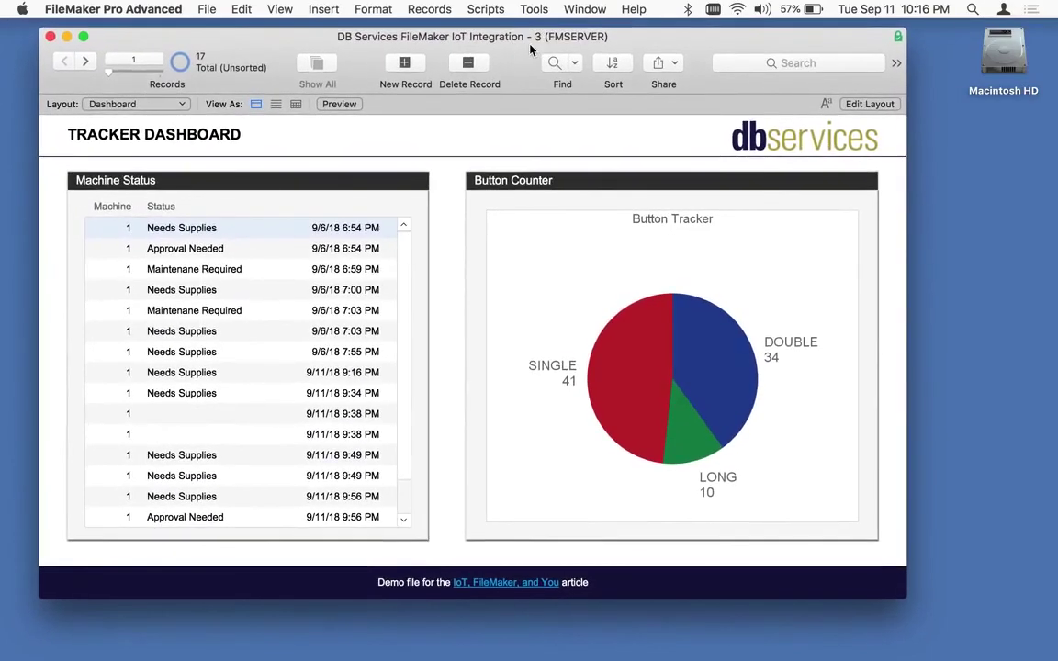